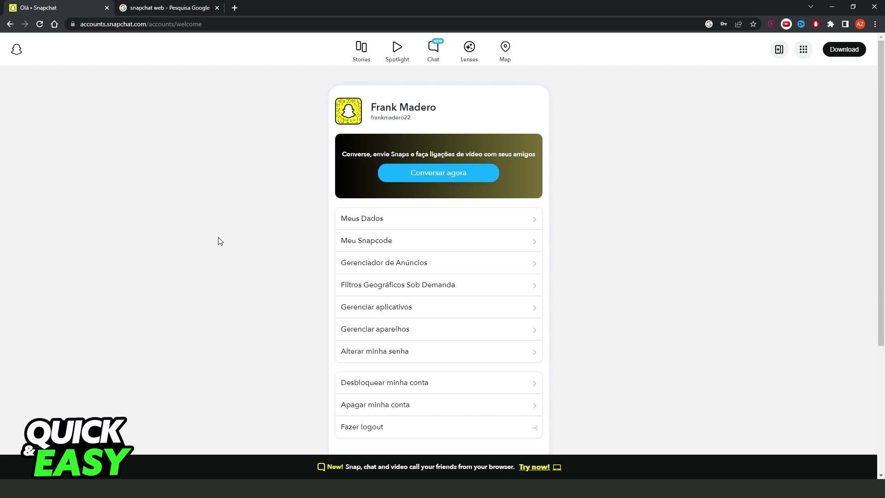
From the Google 'snapchat web' results, open 'Log In • Snapchat' and close that tab
left_click(169, 8)
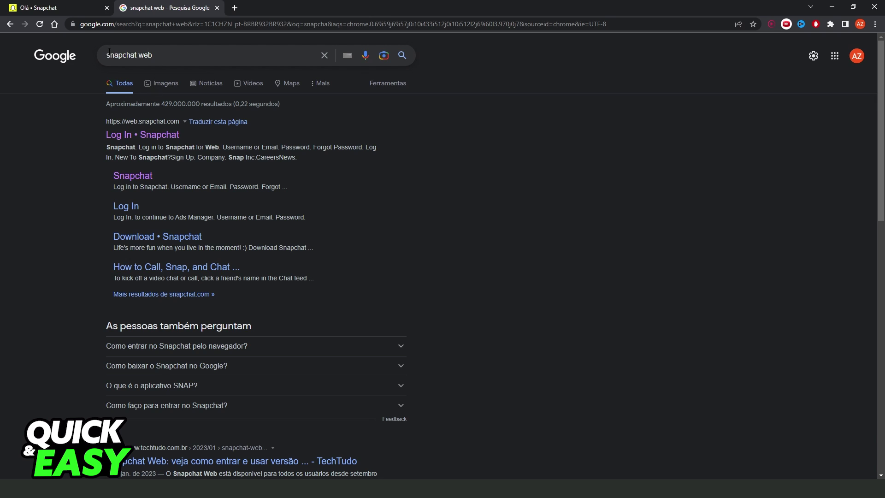
left_click_drag(108, 54, 155, 55)
left_click(484, 311)
left_click(123, 135)
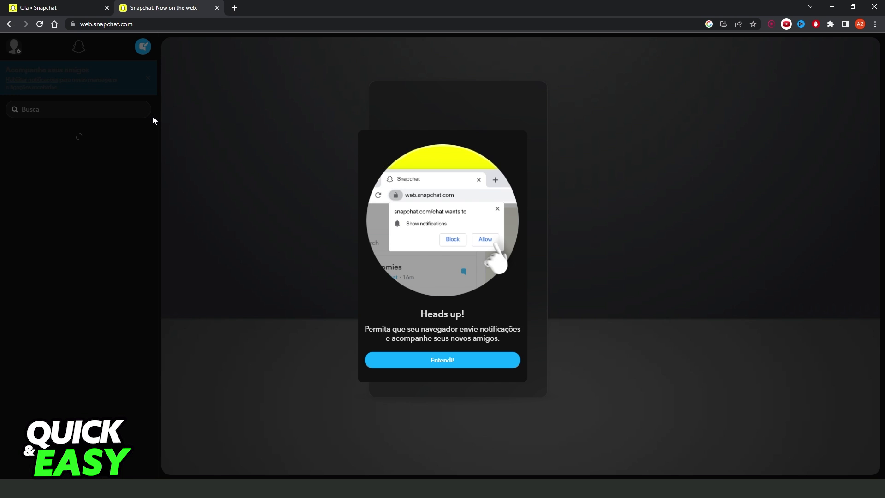
key("ctrl+w")
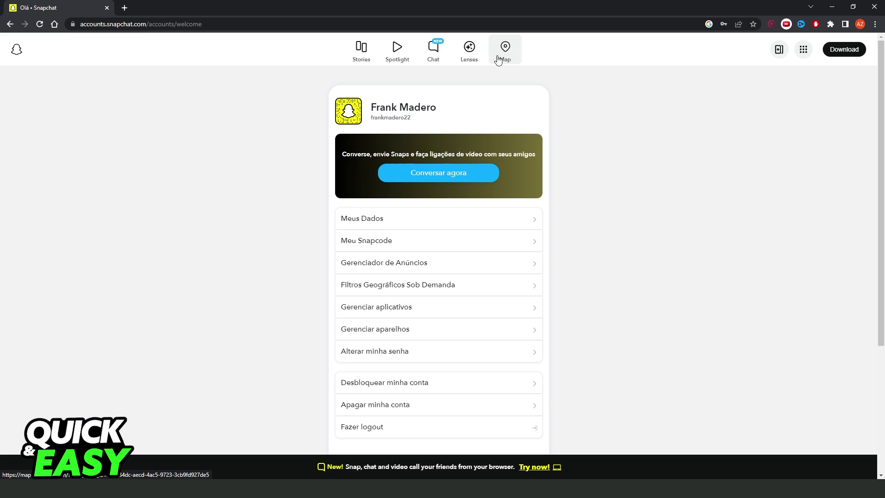
Open Snapchat Web chat and dismiss the notifications heads-up with 'Entendi!'
left_click(432, 57)
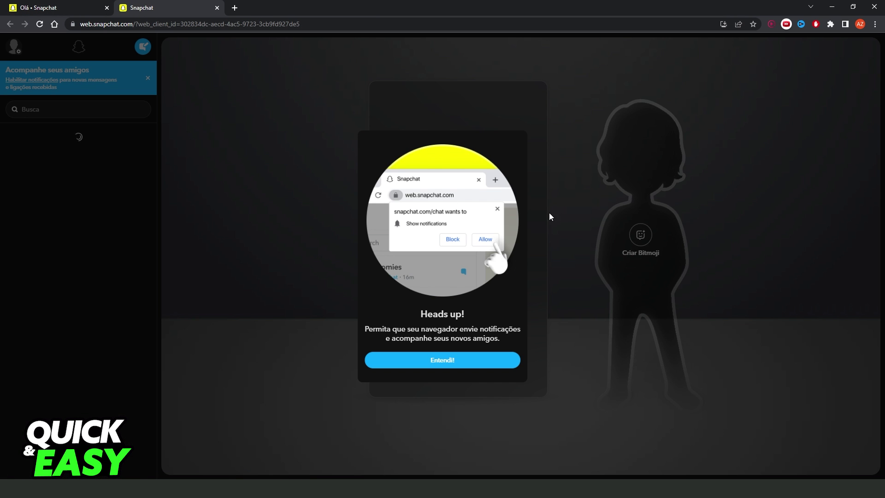
left_click(466, 368)
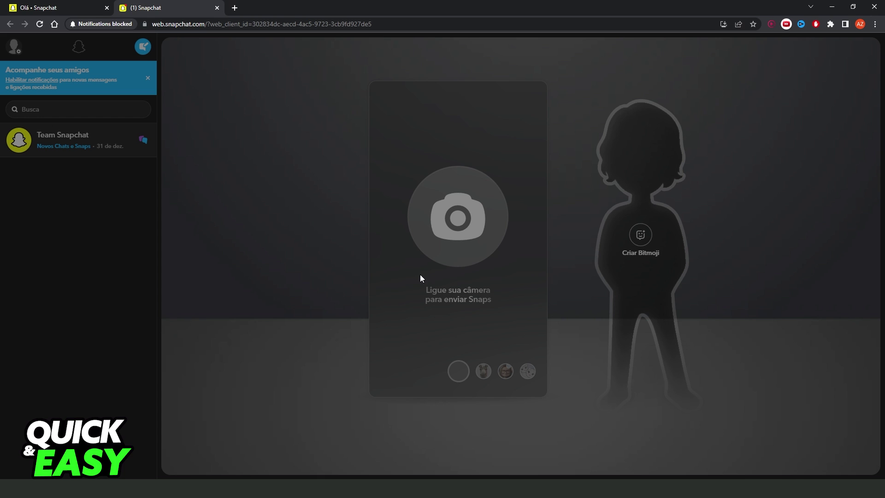
Enable the Snap camera, allowing camera, microphone and notification access for Snapchat Web
left_click(475, 258)
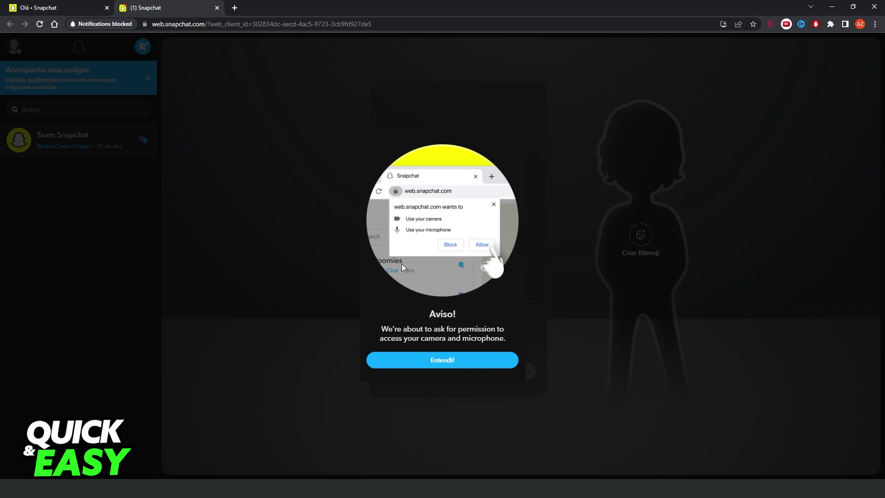
left_click(439, 359)
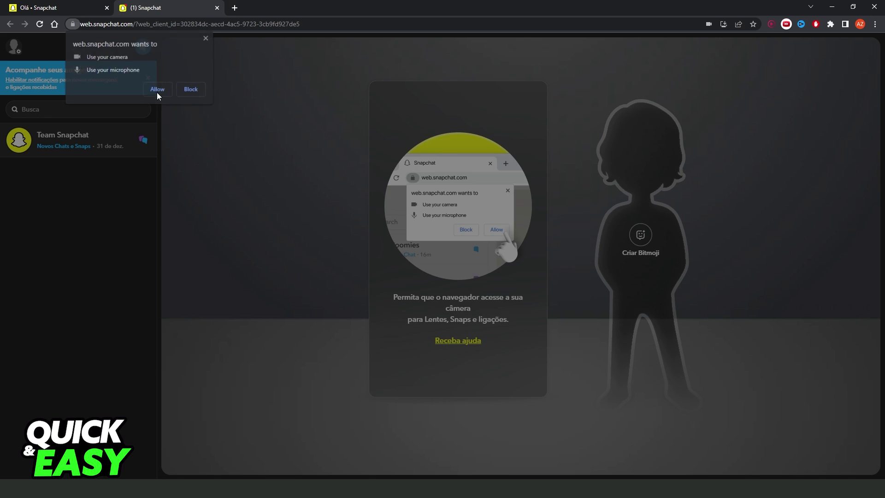
left_click(156, 89)
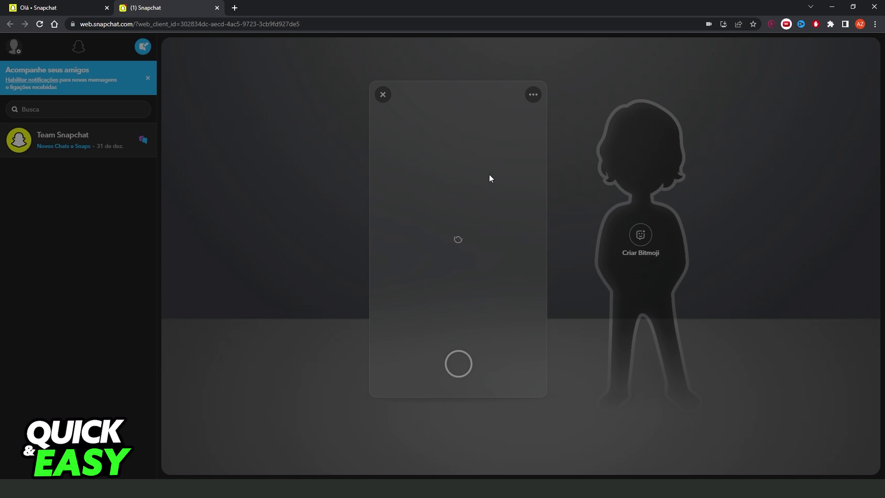
left_click(157, 76)
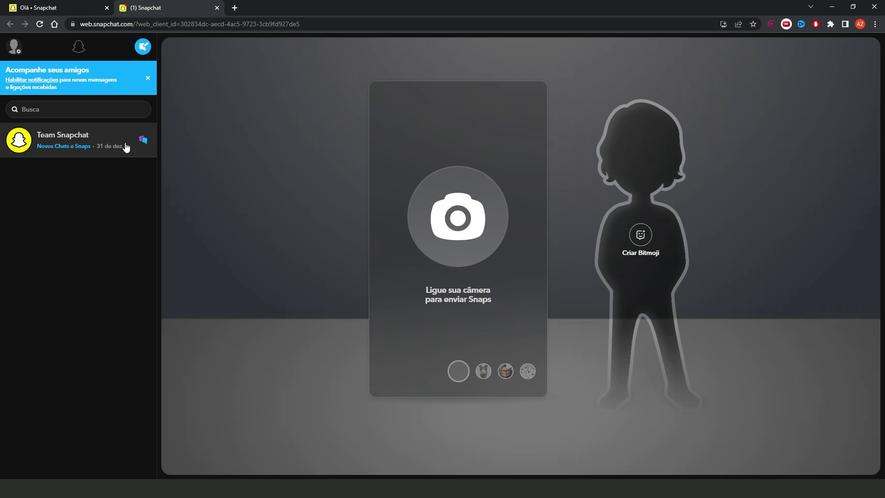
Open the Team Snapchat conversation to view its Lens messages
left_click(81, 143)
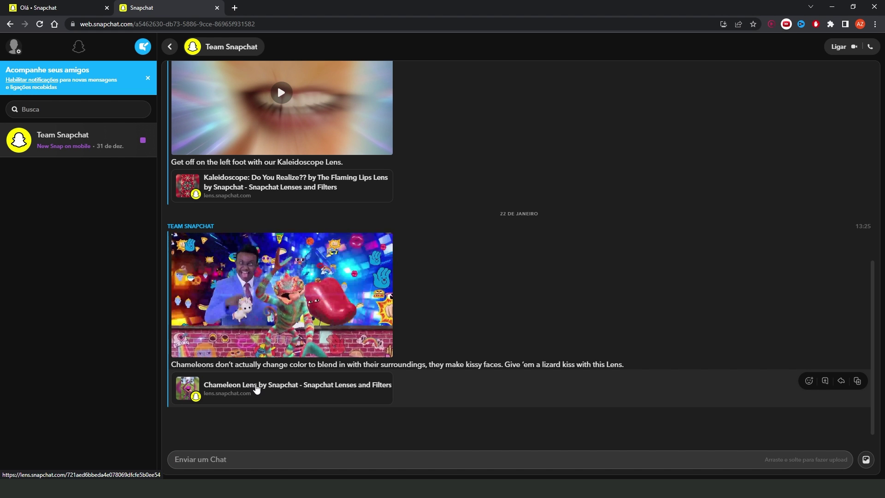
key("ctrl+w")
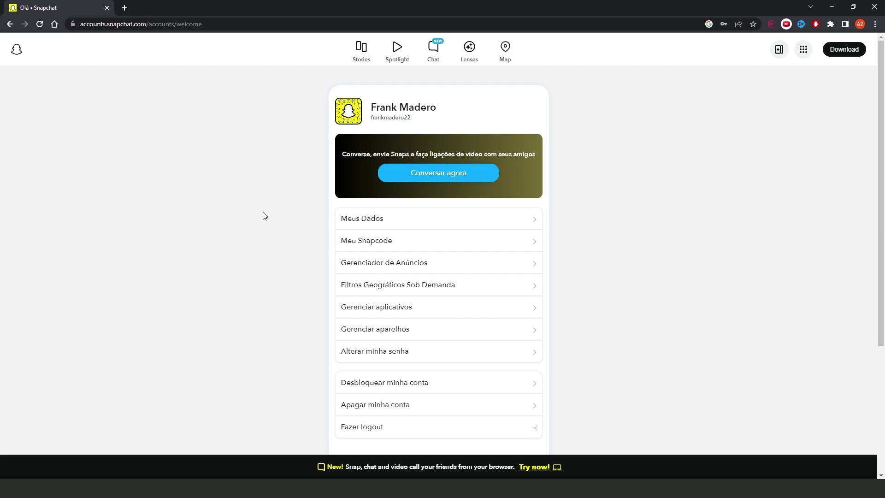